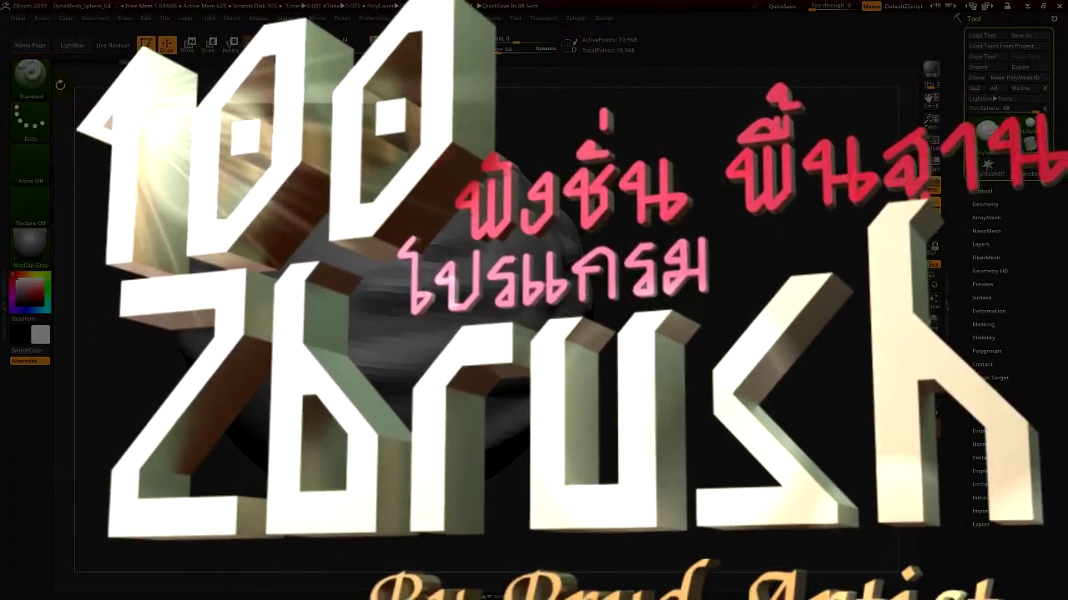
Pick the Spiral brush from the Brush palette library
click(31, 75)
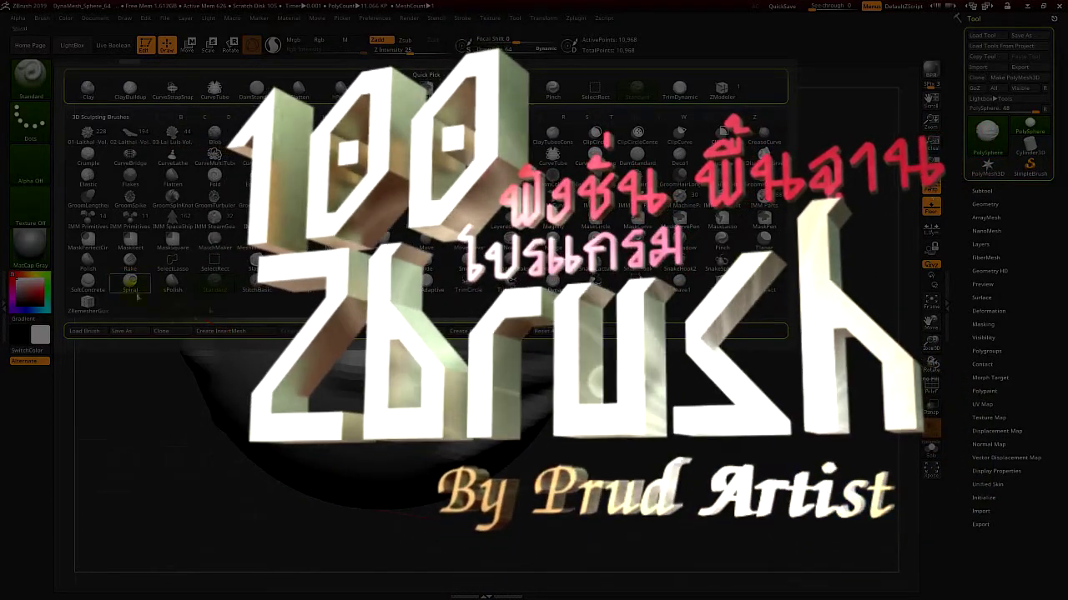
click(130, 282)
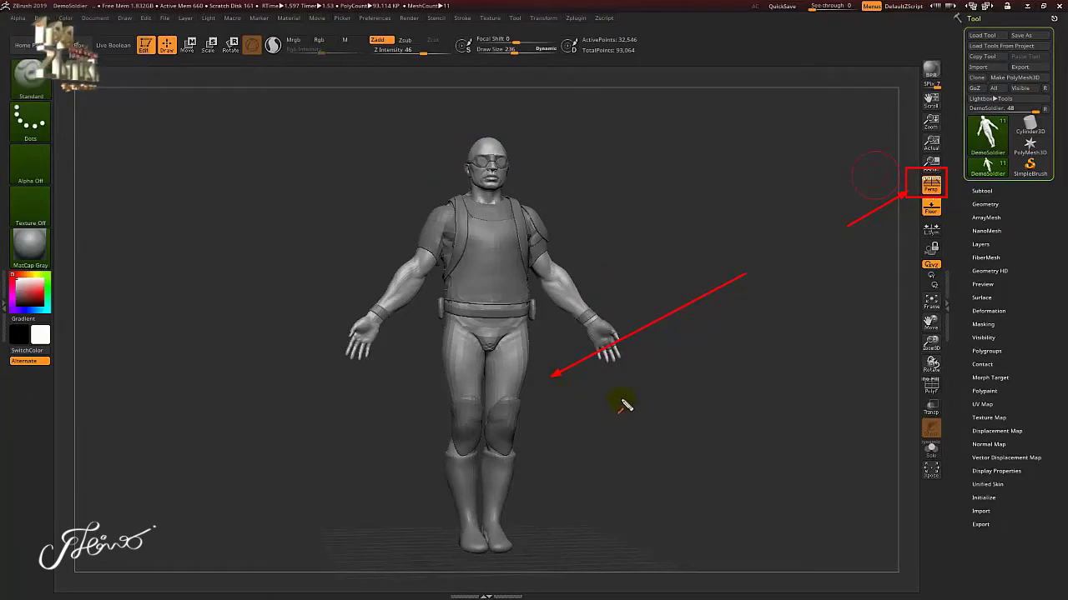
Draw an annotation arrow pointing toward the DemoSoldier's legs
drag(685, 406, 588, 523)
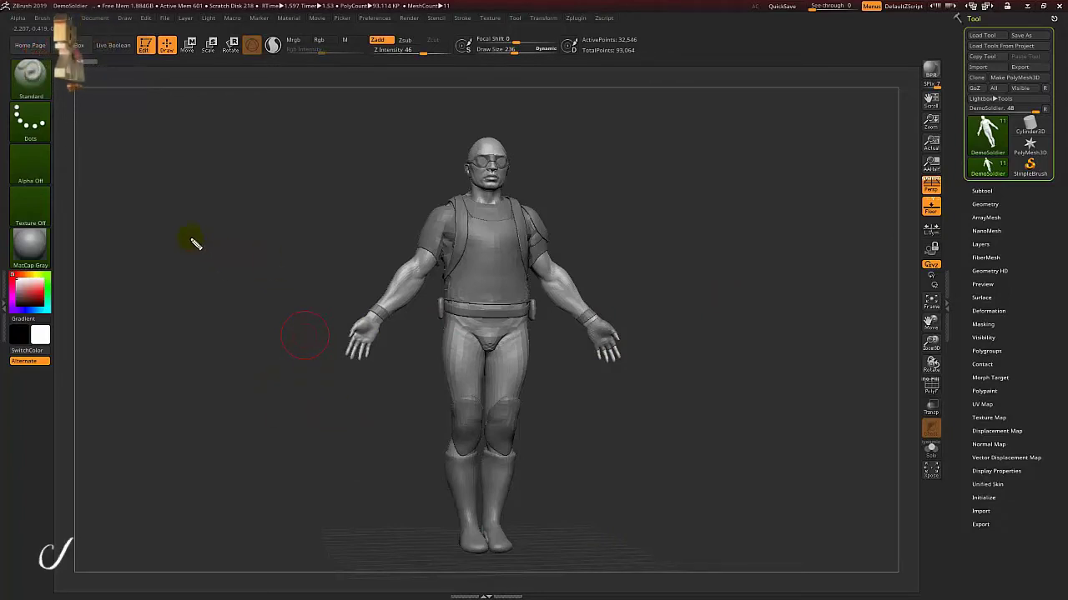
Sketch a perspective box room with receding edges left of the soldier
mouse_move(168, 236)
mouse_down()
mouse_move(239, 234)
mouse_move(284, 272)
mouse_move(288, 342)
mouse_move(174, 327)
mouse_move(359, 421)
mouse_up()
drag(163, 232, 117, 173)
mouse_move(284, 236)
mouse_down()
mouse_move(360, 169)
mouse_move(104, 182)
mouse_up()
mouse_move(109, 248)
mouse_down()
mouse_move(107, 429)
mouse_move(351, 420)
mouse_up()
drag(378, 152, 364, 424)
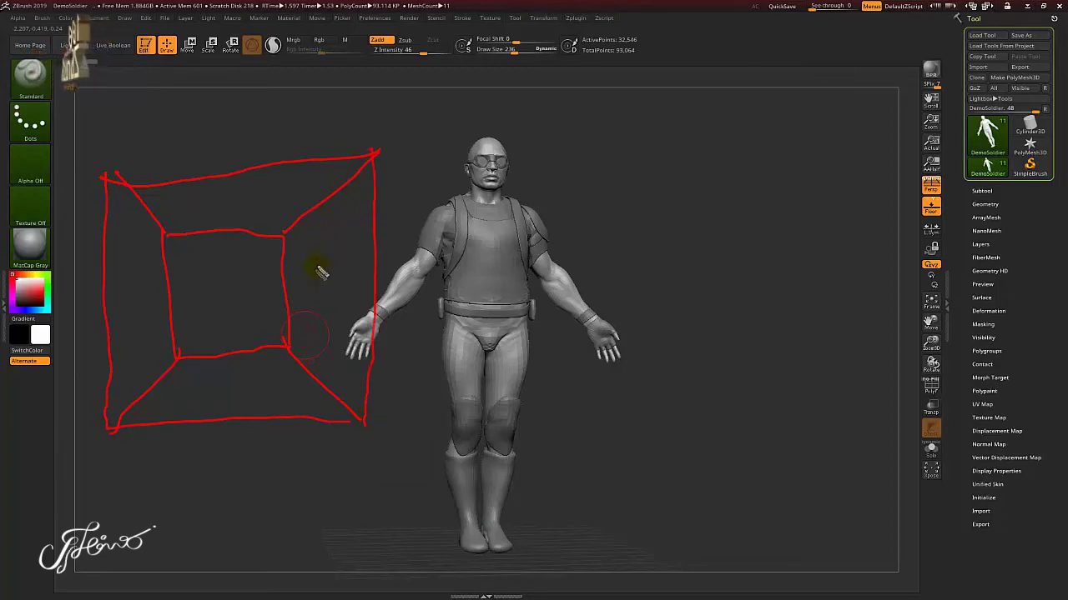
Sketch a converging ladder with rungs and arrows below the room, then start a flat room on the right
drag(275, 453, 314, 537)
drag(207, 547, 234, 467)
mouse_move(315, 535)
mouse_down()
mouse_move(209, 547)
mouse_move(300, 521)
mouse_up()
drag(215, 512, 297, 501)
drag(229, 494, 297, 482)
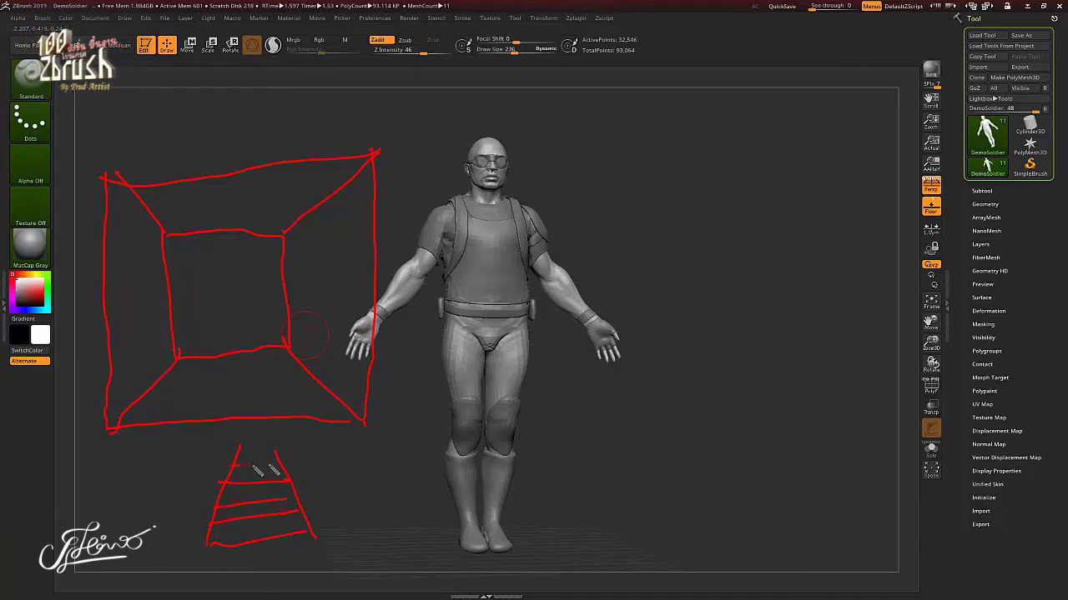
drag(333, 513, 307, 478)
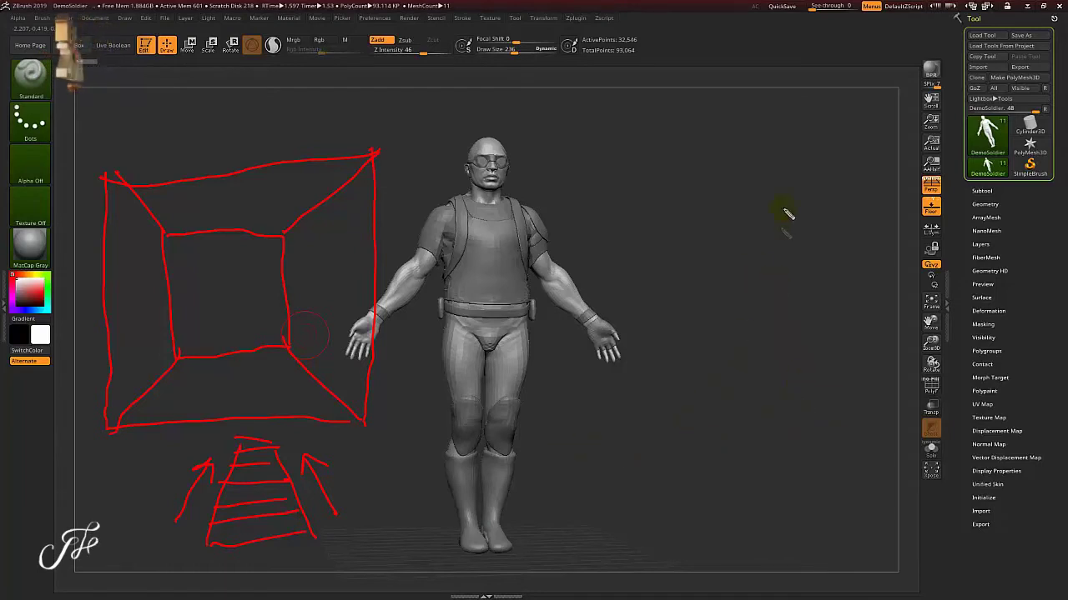
mouse_move(816, 169)
mouse_down()
mouse_move(694, 181)
mouse_move(646, 336)
mouse_move(776, 340)
mouse_up()
Close the flat room, add TV antenna lines, and draw two parallel ladder rails
drag(847, 325, 836, 184)
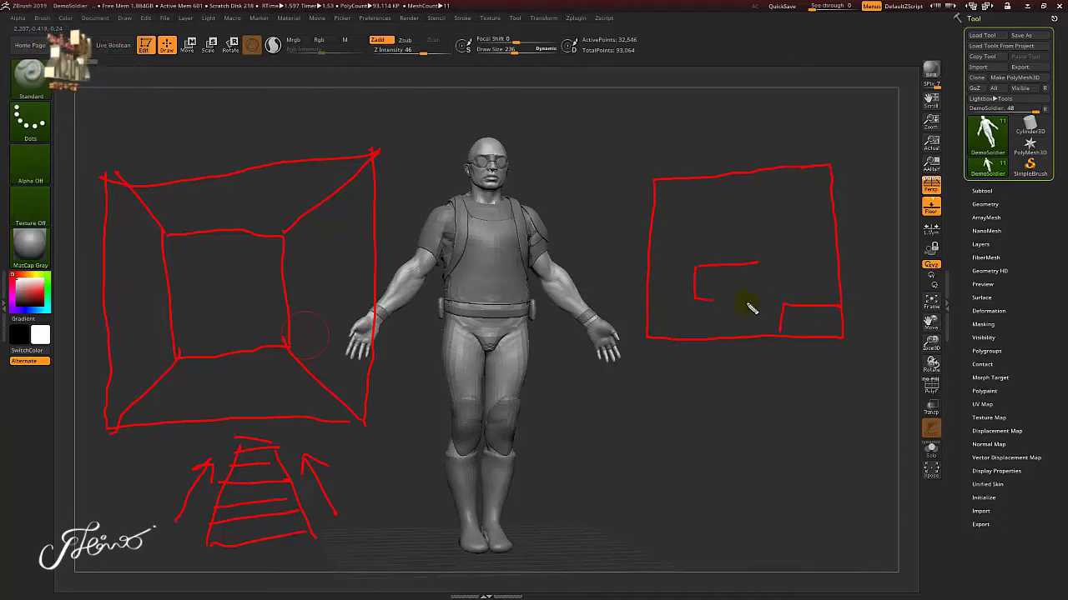
drag(727, 253, 697, 226)
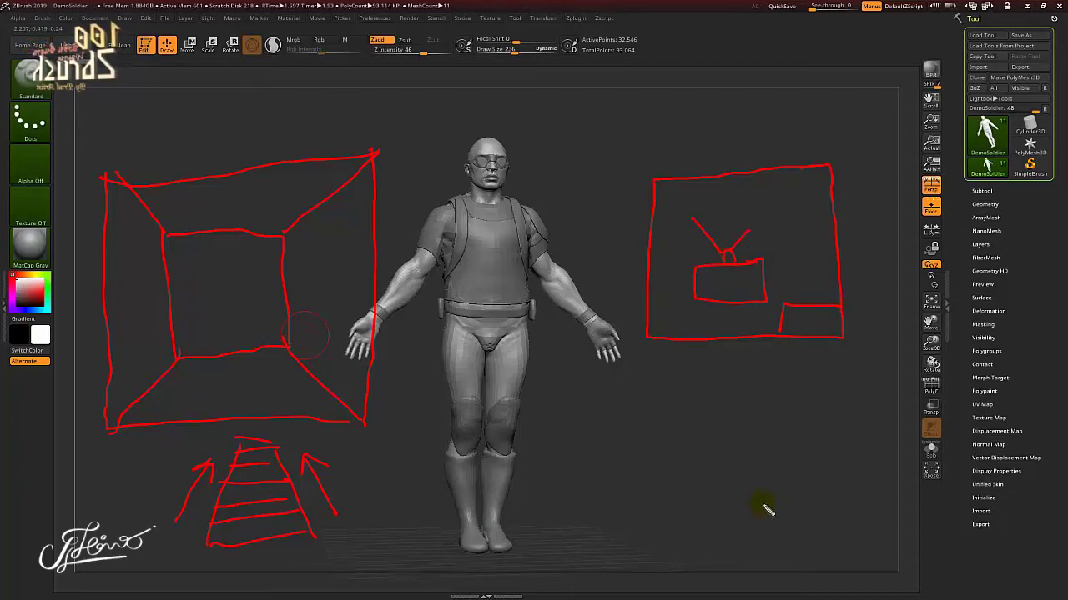
drag(775, 506, 777, 399)
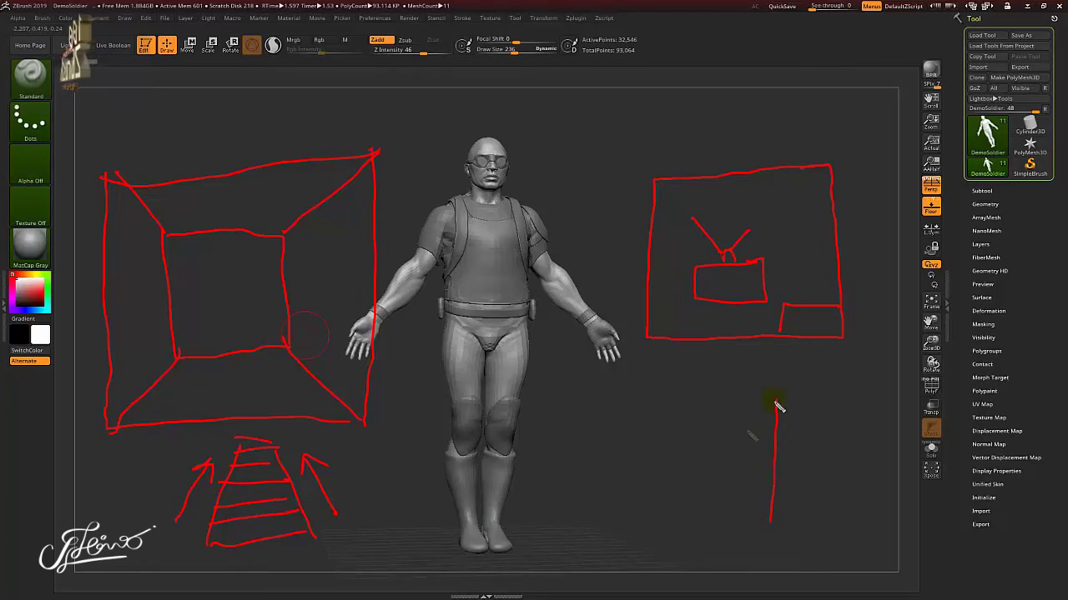
drag(708, 525, 715, 393)
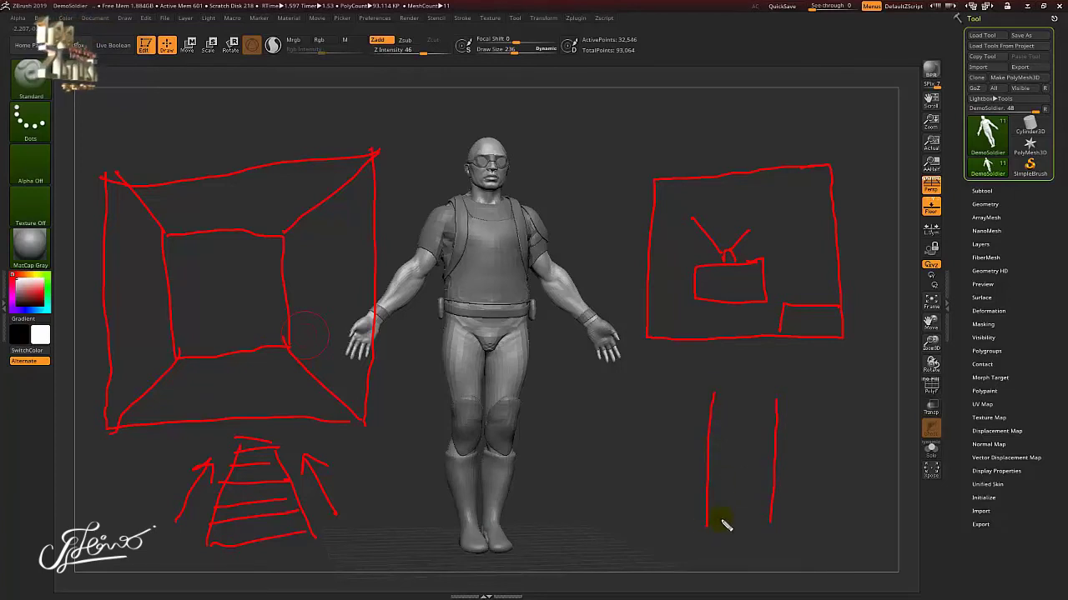
Finish the straight ladder with rungs and an arrow, then clear all sketches
drag(710, 520, 763, 517)
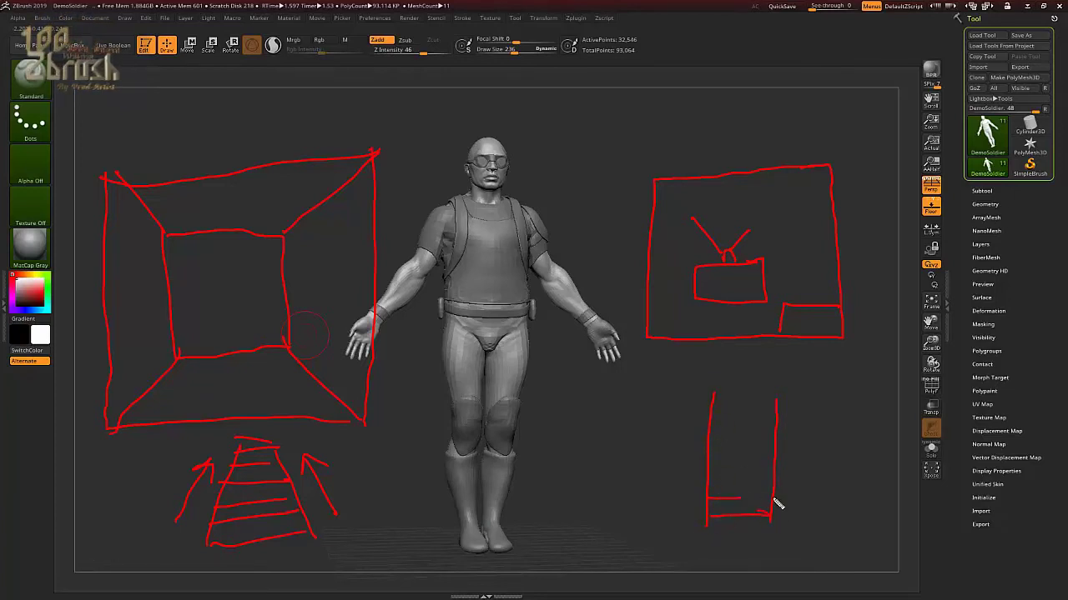
mouse_move(705, 481)
mouse_down()
mouse_move(772, 479)
mouse_move(763, 462)
mouse_up()
drag(707, 409, 771, 410)
drag(792, 506, 795, 434)
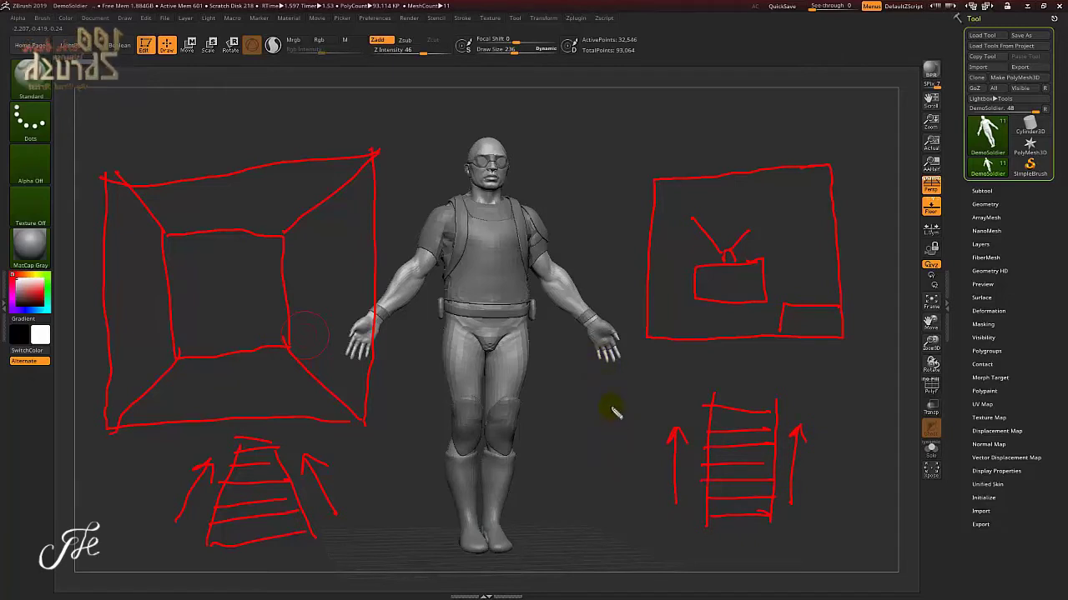
key(e)
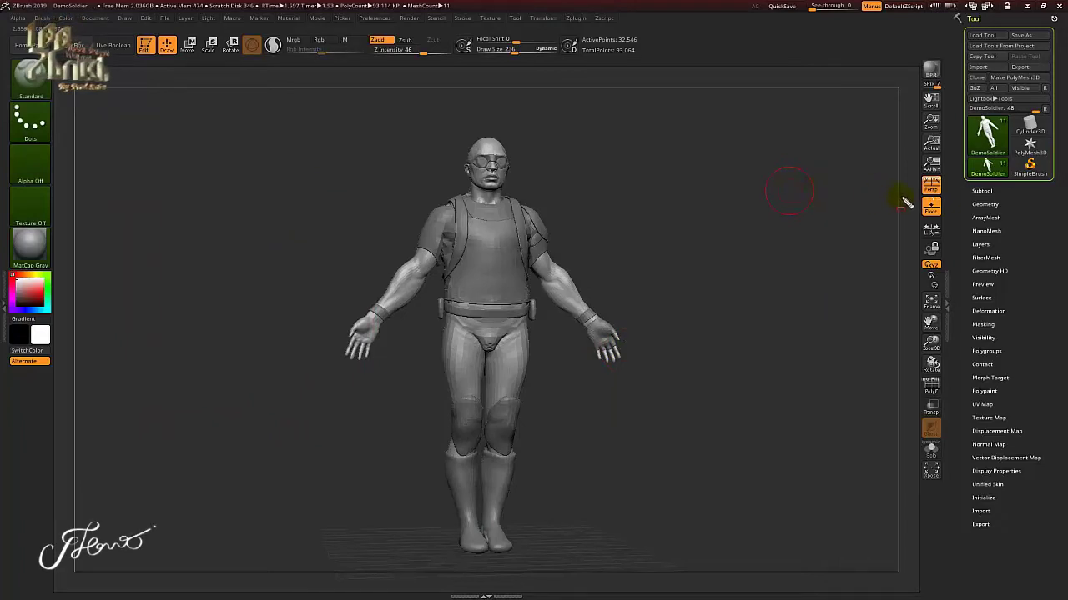
Mark the Persp setting, then turn Perspective Distortion off
drag(905, 166, 944, 197)
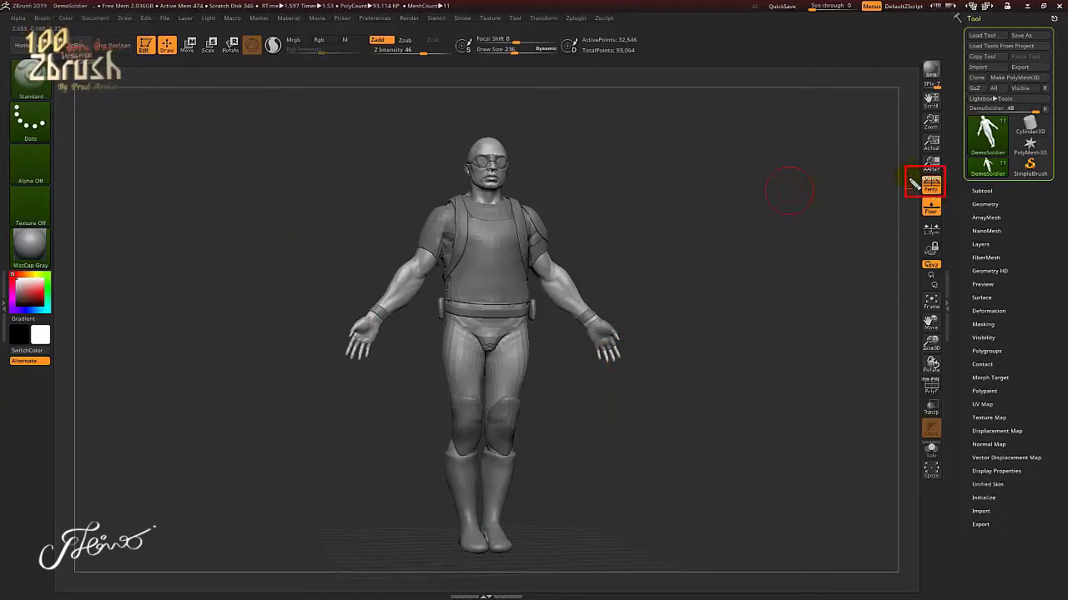
key(e)
click(932, 186)
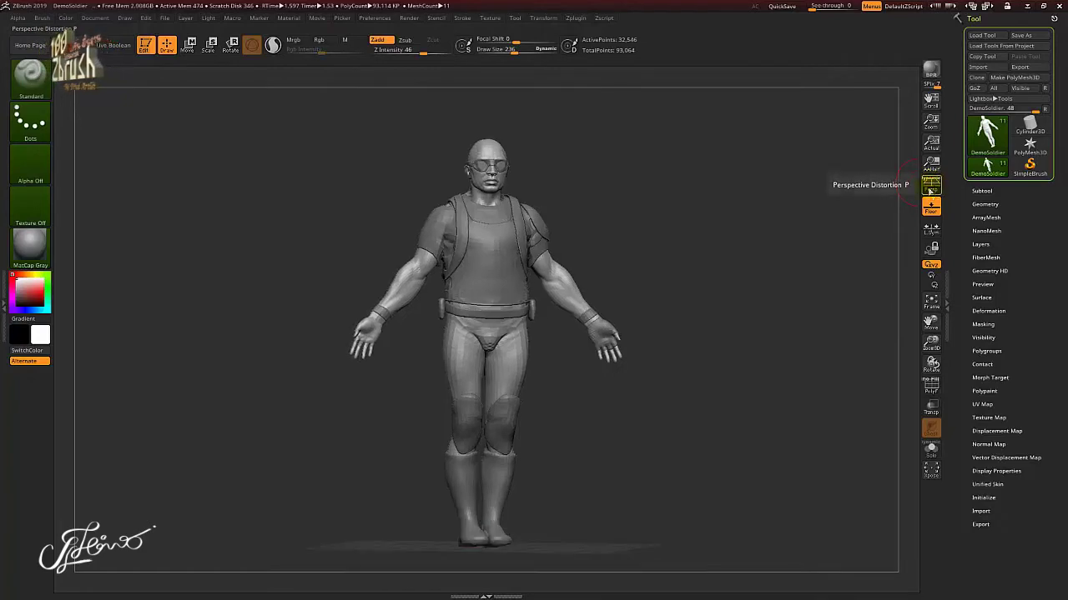
Shift the soldier up, re-enable Perspective Distortion, and rotate it to face forward
alt+drag(769, 291, 760, 272)
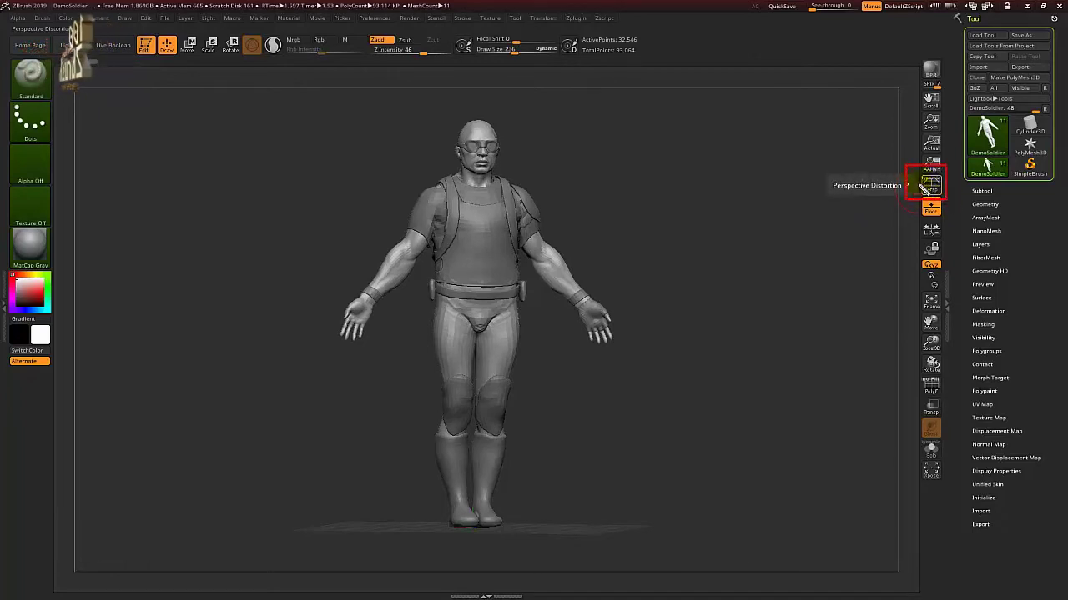
click(931, 187)
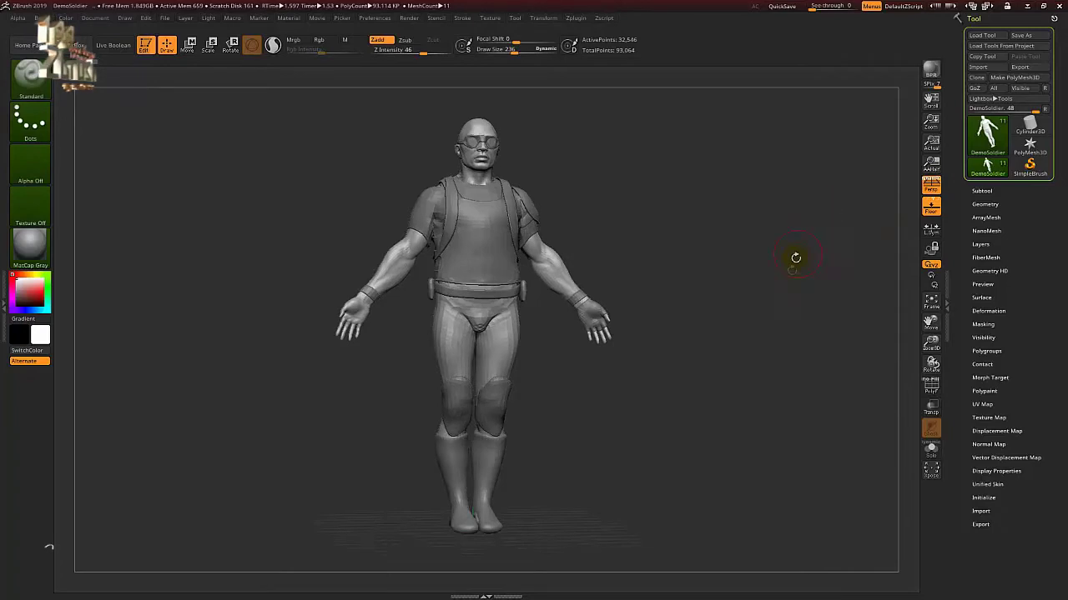
mouse_move(782, 293)
mouse_down()
mouse_move(774, 304)
mouse_move(775, 282)
mouse_move(773, 307)
mouse_up()
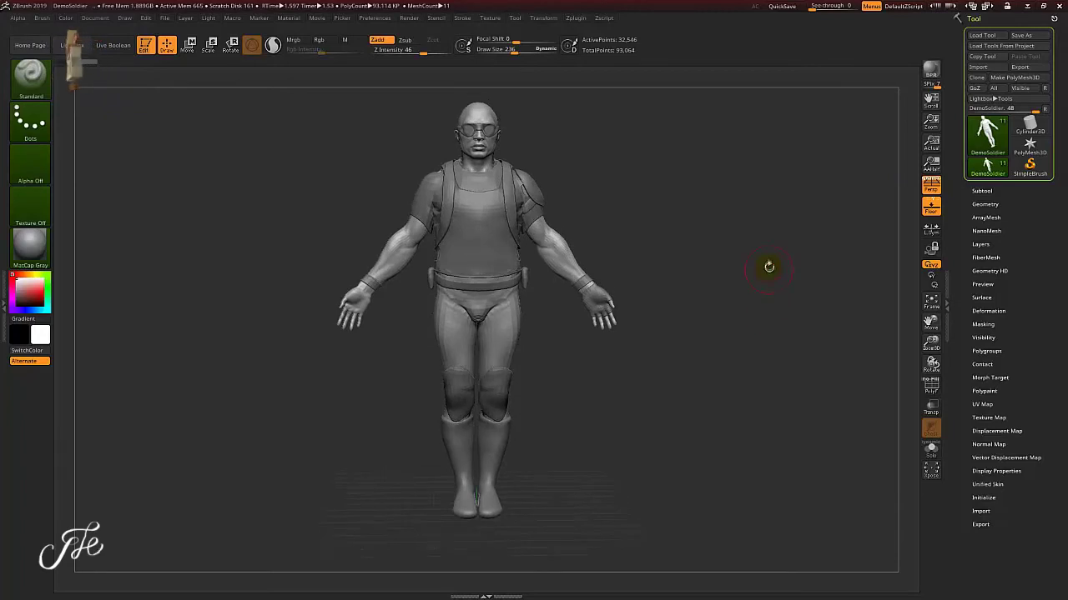
mouse_move(302, 432)
ctrl+shift+mouse_down()
mouse_move(600, 542)
mouse_move(647, 575)
ctrl+shift+mouse_up()
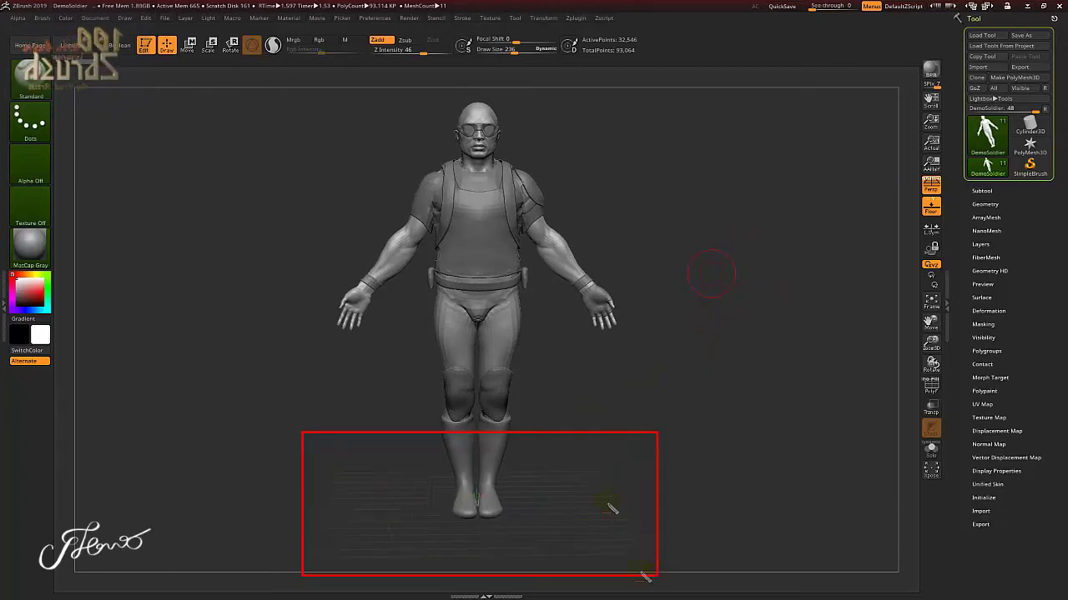
drag(683, 551, 583, 401)
drag(282, 551, 361, 383)
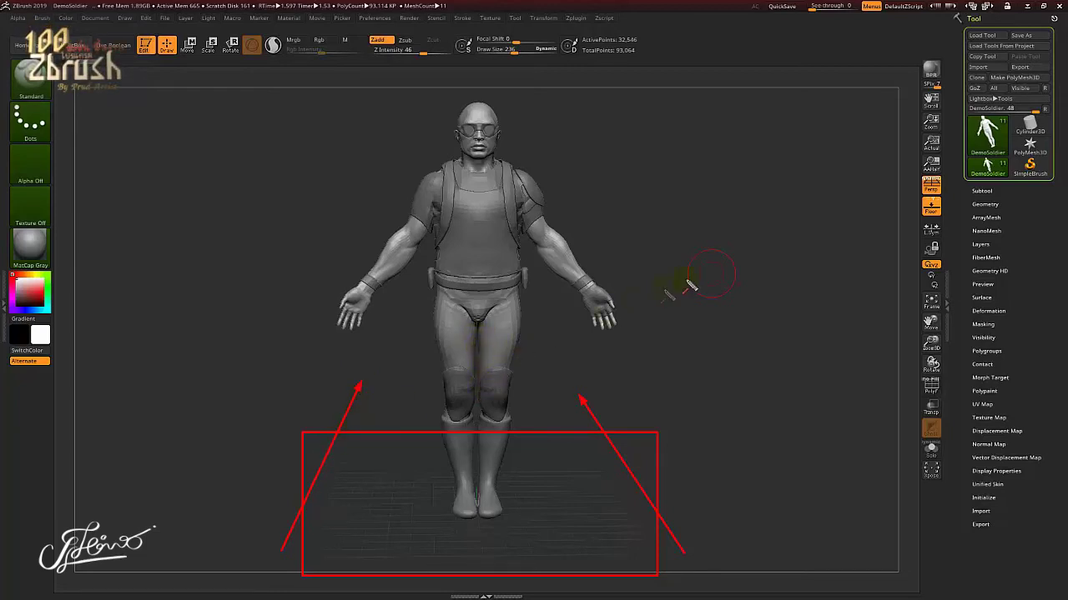
drag(824, 250, 917, 191)
click(868, 205)
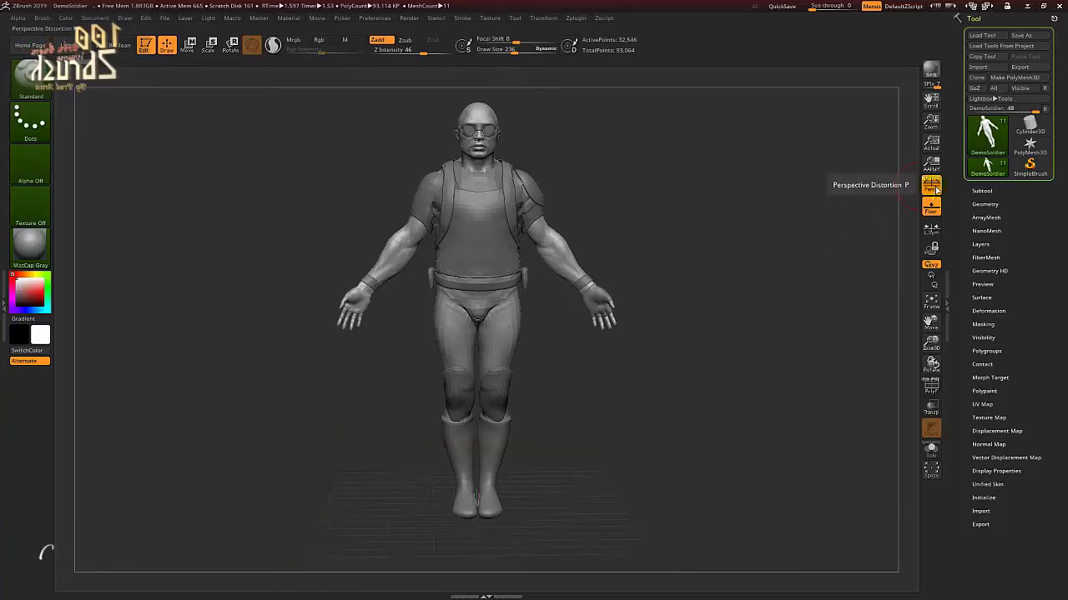
Disable Perspective Distortion, view from slightly above, and annotate the floor grid's edges
click(932, 189)
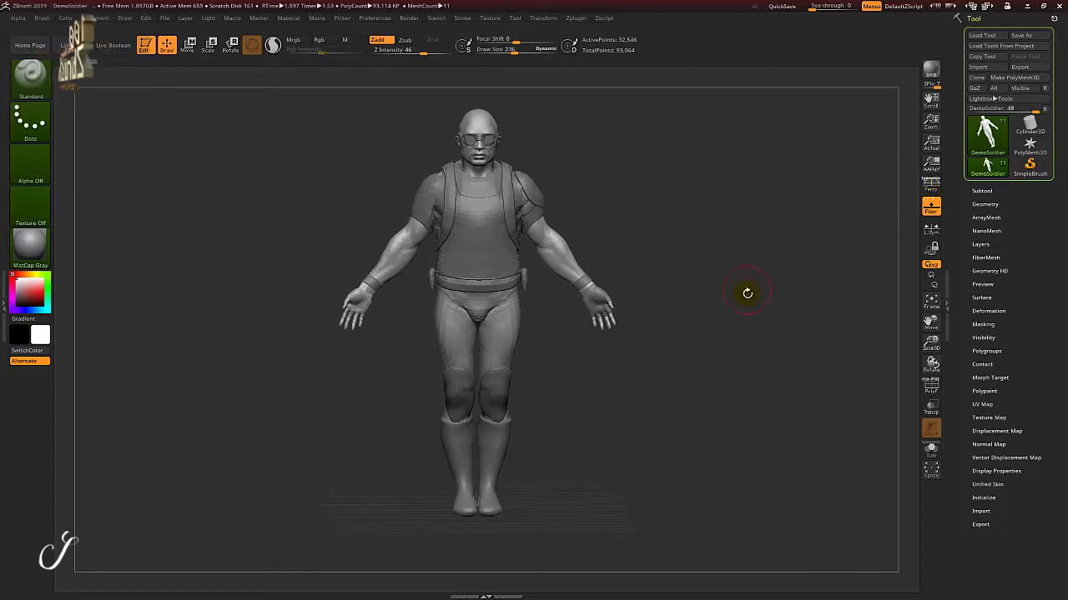
drag(758, 321, 757, 333)
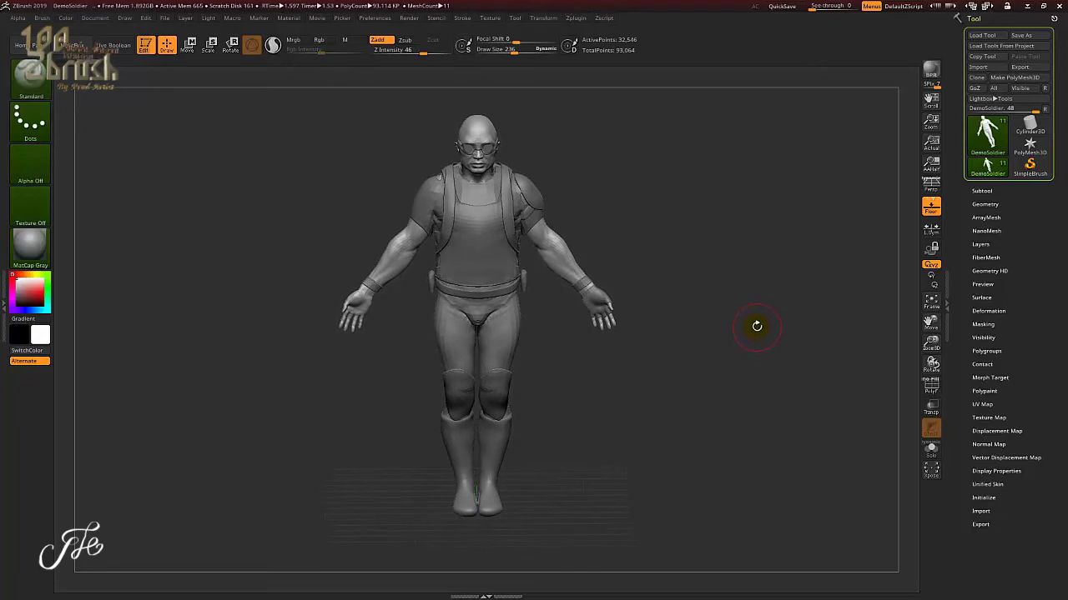
drag(719, 413, 634, 471)
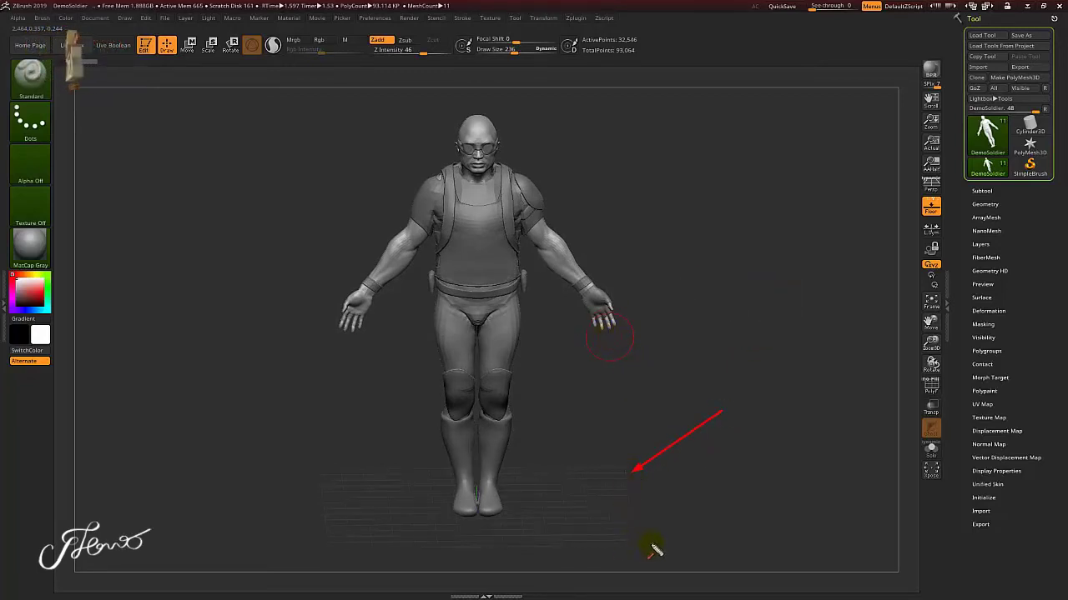
drag(657, 536, 648, 392)
drag(309, 551, 283, 384)
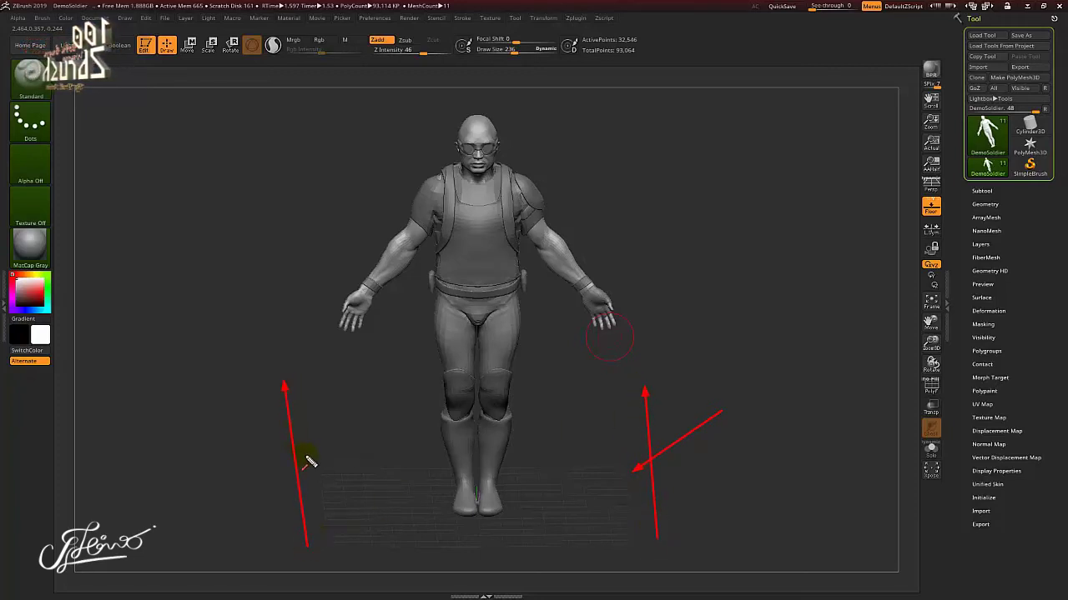
mouse_move(276, 447)
mouse_down()
mouse_move(608, 493)
mouse_move(676, 552)
mouse_up()
key(Escape)
Rotate the soldier back to a near-front view
mouse_move(699, 418)
mouse_down()
mouse_move(696, 386)
mouse_move(695, 412)
mouse_move(692, 401)
mouse_up()
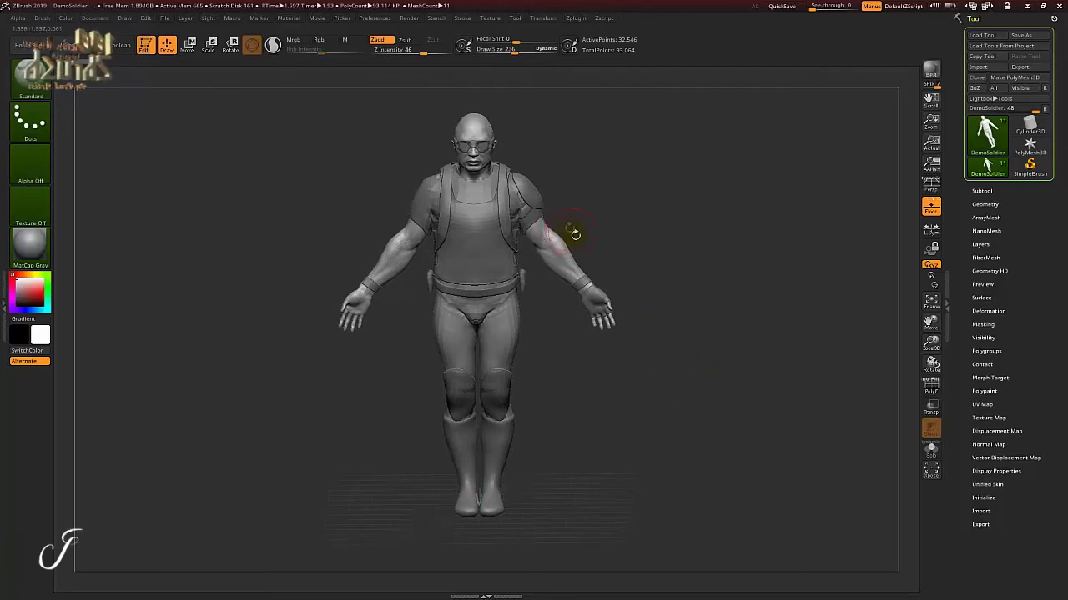
mouse_move(670, 370)
mouse_down()
mouse_move(674, 393)
mouse_move(676, 345)
mouse_up()
mouse_move(874, 193)
mouse_down()
mouse_move(907, 186)
mouse_move(667, 317)
mouse_move(672, 308)
mouse_move(643, 362)
mouse_move(694, 335)
mouse_up()
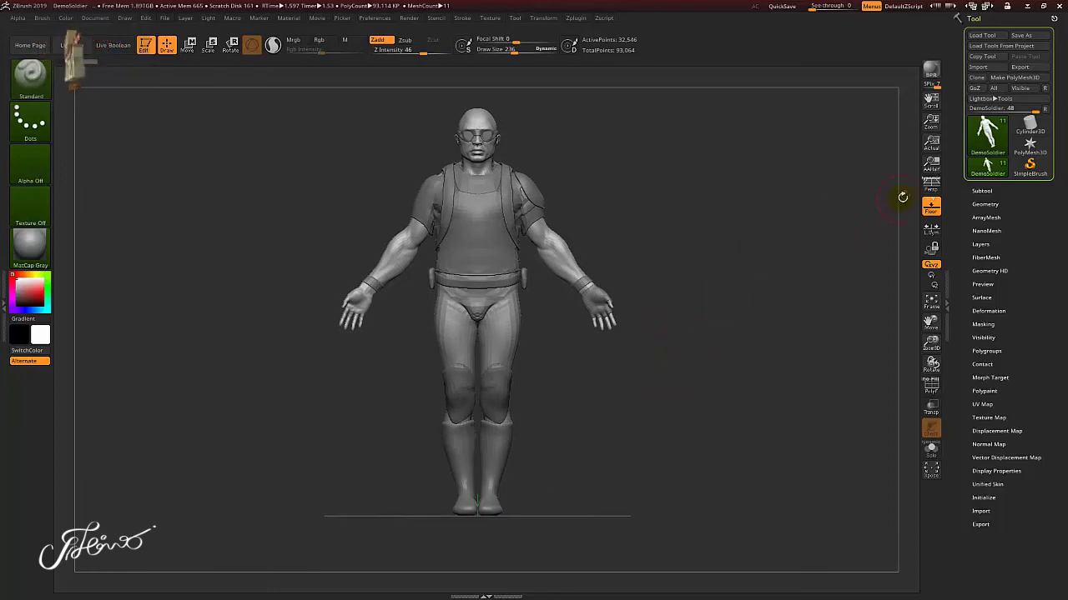
Re-enable Perspective Distortion and orbit the soldier from front view into a three-quarter view
click(930, 185)
mouse_move(721, 324)
mouse_down()
mouse_move(726, 310)
mouse_move(741, 343)
mouse_up()
drag(412, 347, 550, 378)
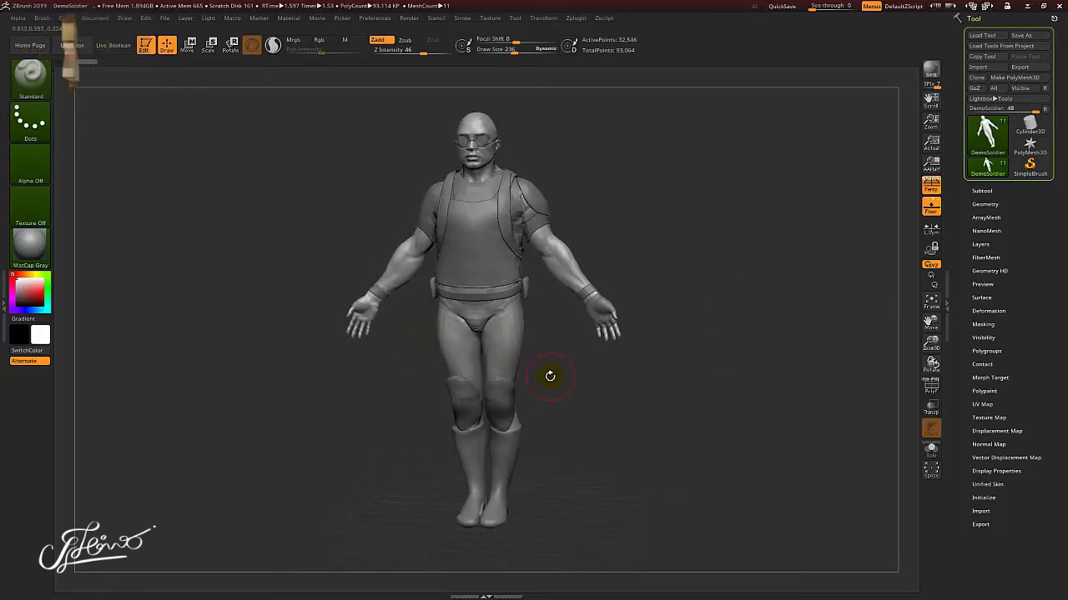
shift+drag(552, 379, 520, 337)
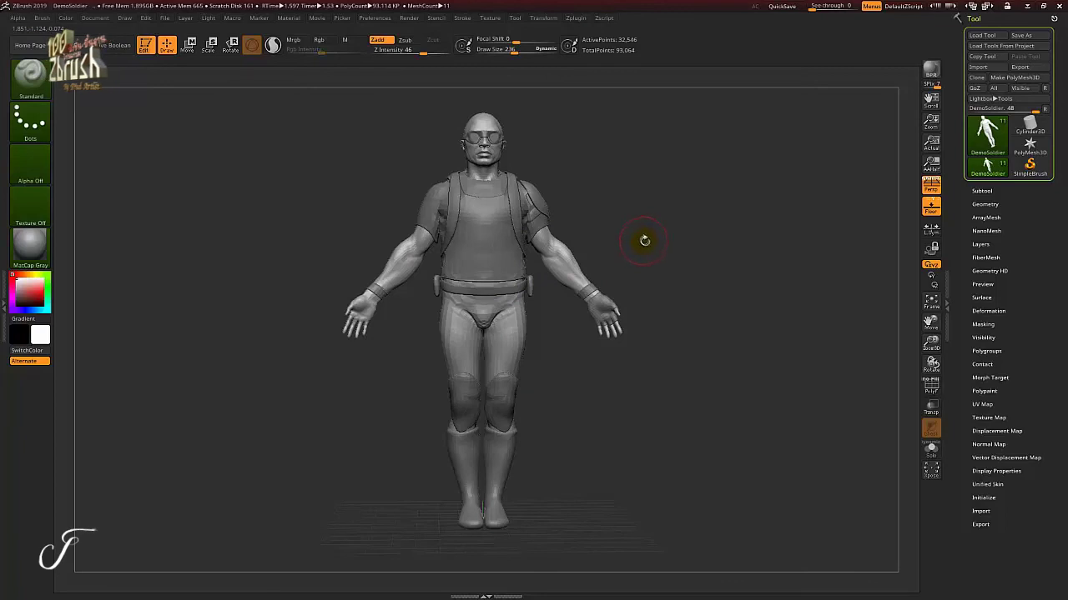
drag(651, 247, 663, 260)
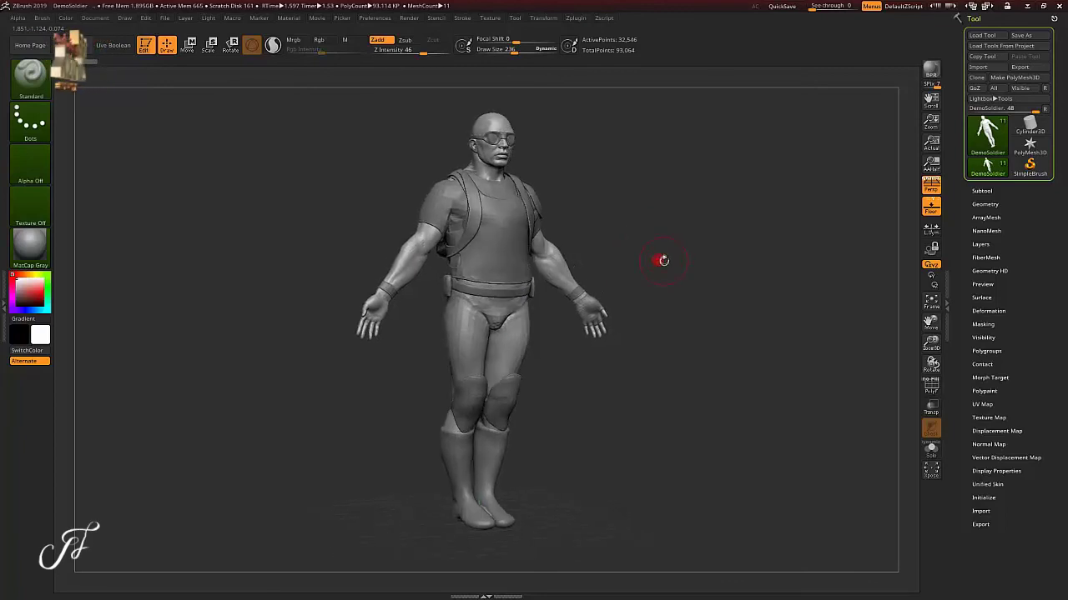